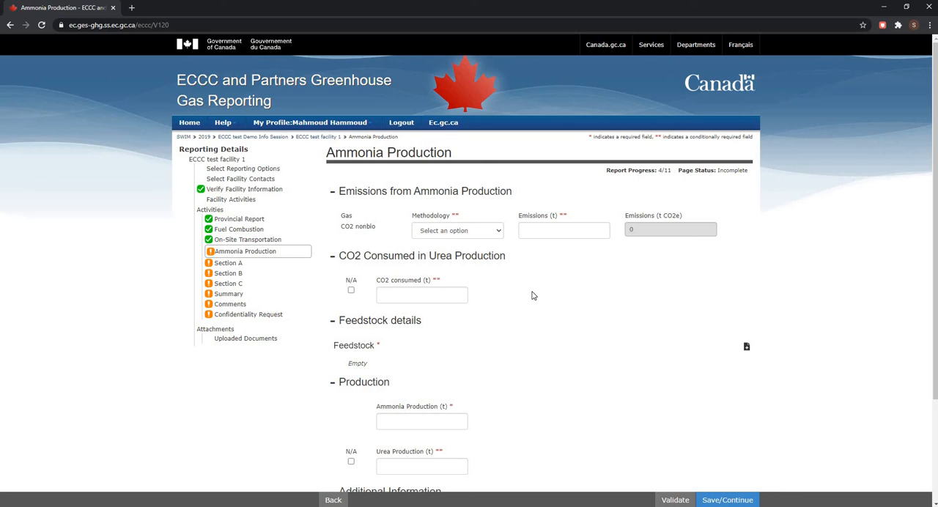
# - Review the blank feedstock entry form and the remaining sections of the Ammonia Production page
pyautogui.click(745, 349)
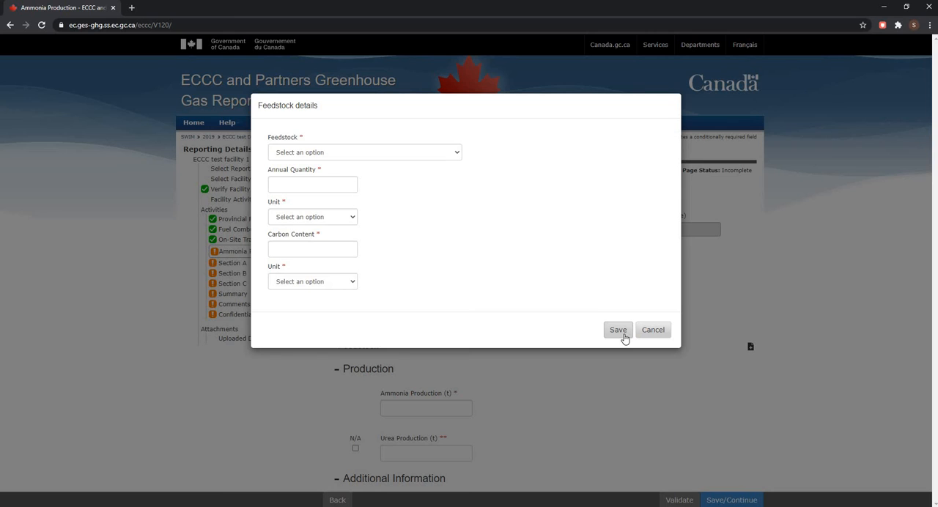
pyautogui.click(663, 336)
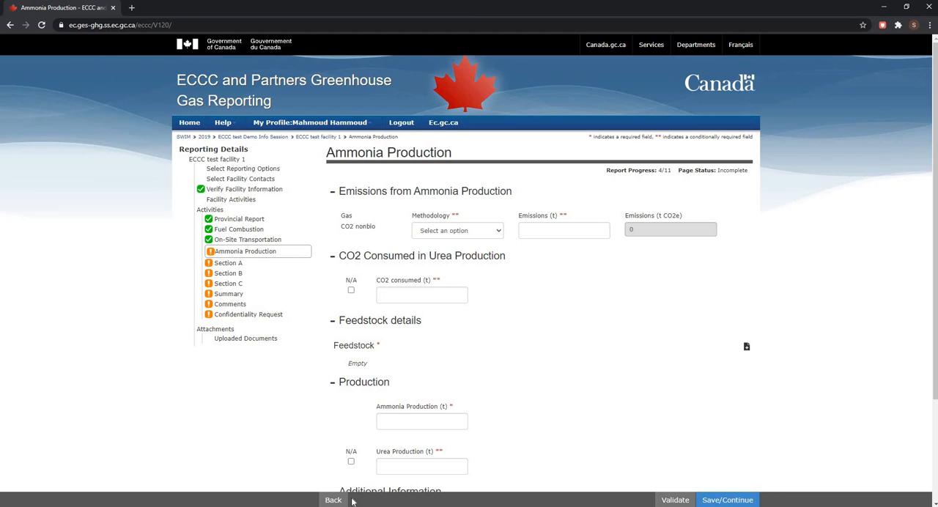
pyautogui.scroll(-1, 359, 426)
pyautogui.scroll(-3, 359, 427)
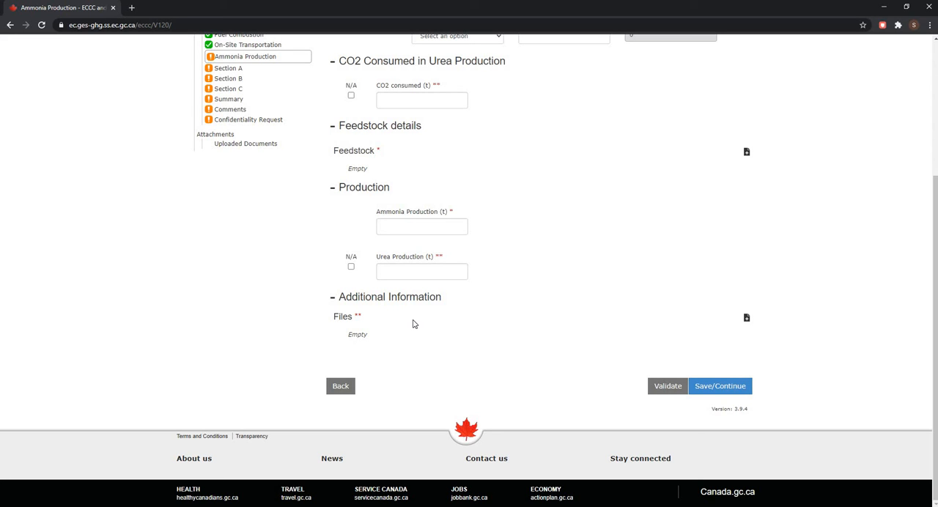
pyautogui.scroll(3, 413, 324)
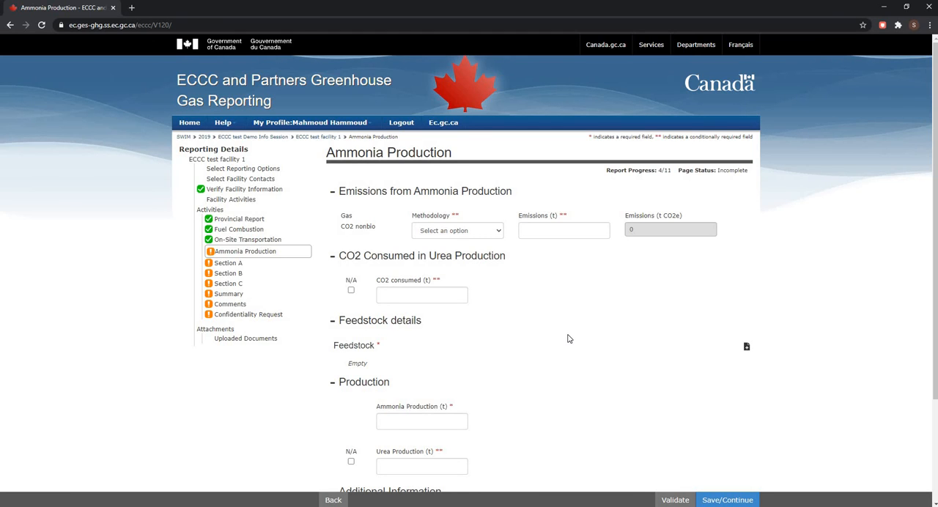
# - Set the CO2 nonbio methodology to Eq 8-6 with emissions of 7 t, and enter 1 t as the CO2 consumed in urea production
pyautogui.click(448, 232)
pyautogui.click(444, 263)
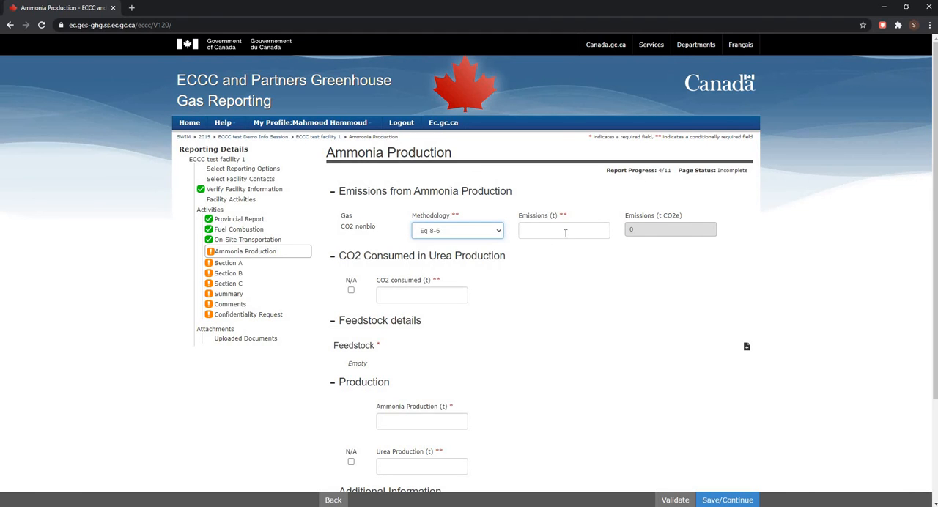
pyautogui.click(564, 231)
pyautogui.write('7')
pyautogui.click(408, 299)
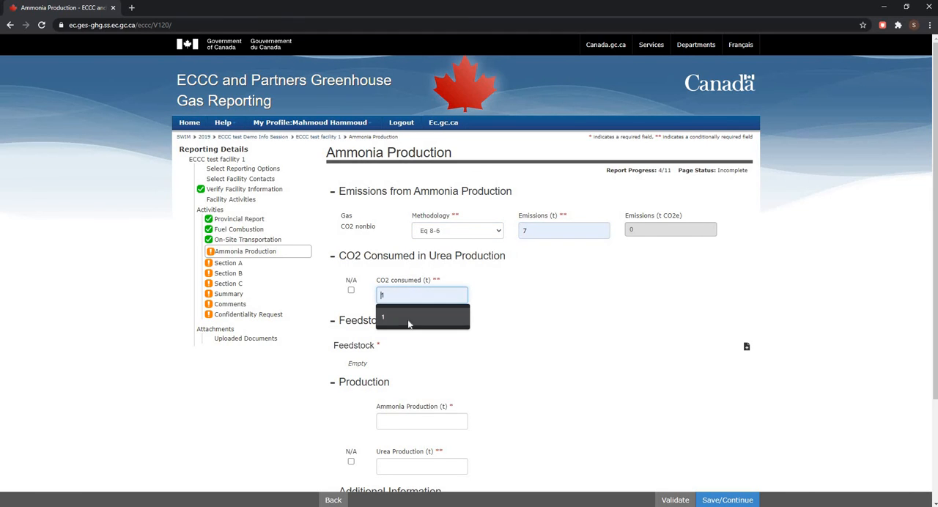
pyautogui.click(409, 322)
# - Start a new feedstock entry for Coke Oven Gas with an annual quantity of 1 in kilolitres
pyautogui.scroll(-2, 718, 257)
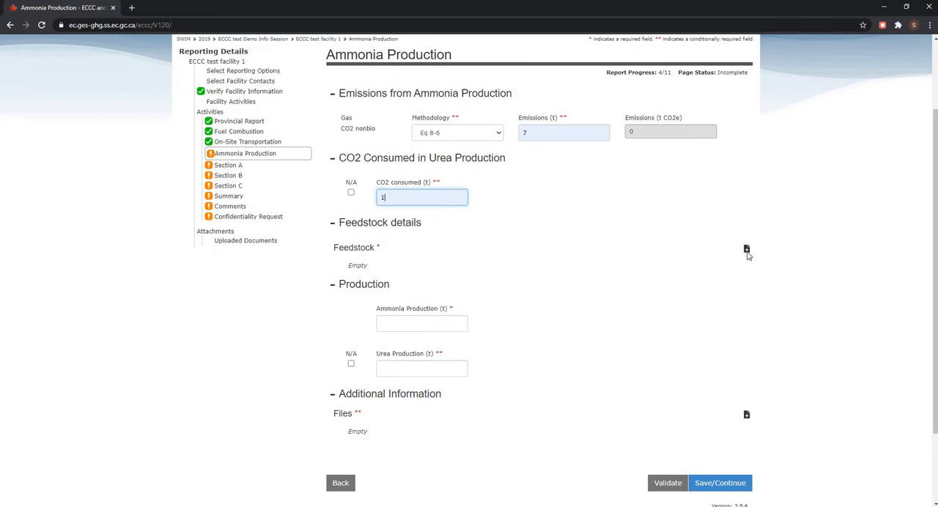
pyautogui.click(746, 250)
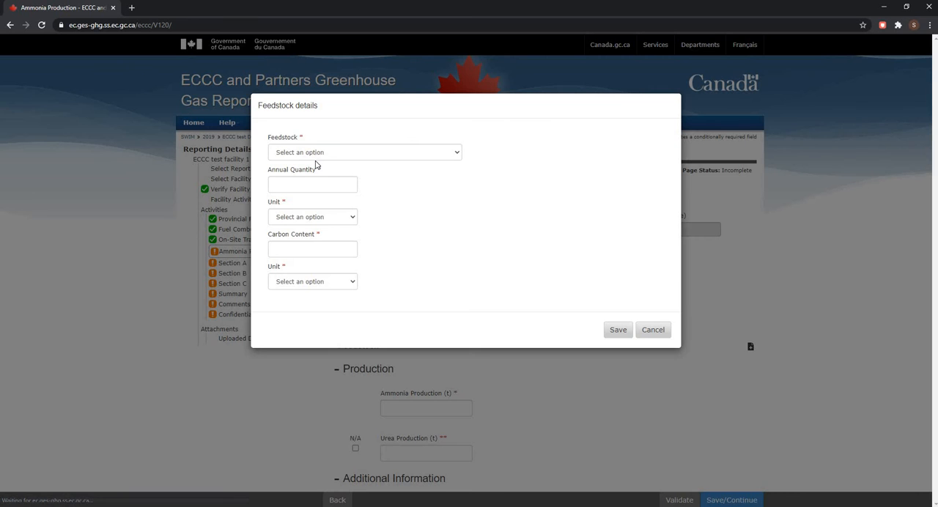
pyautogui.click(316, 153)
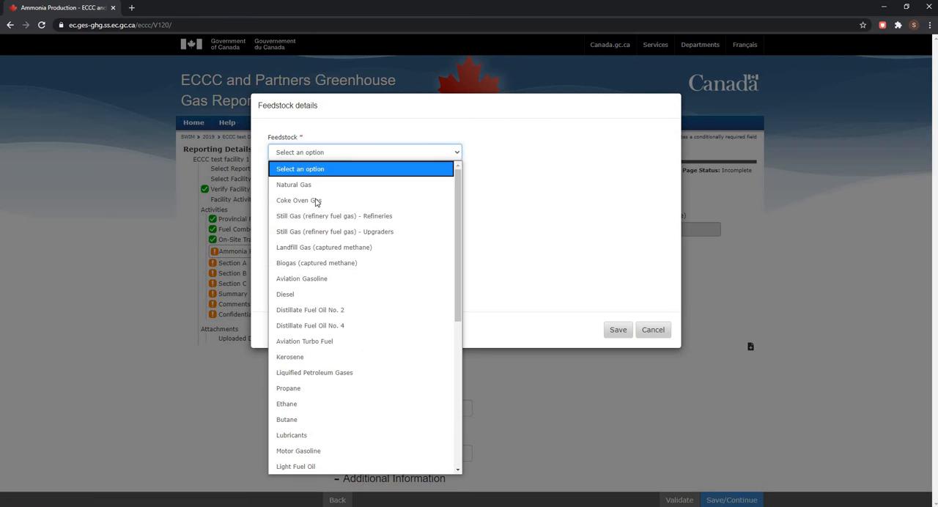
pyautogui.click(315, 202)
pyautogui.click(316, 182)
pyautogui.click(311, 210)
pyautogui.click(312, 217)
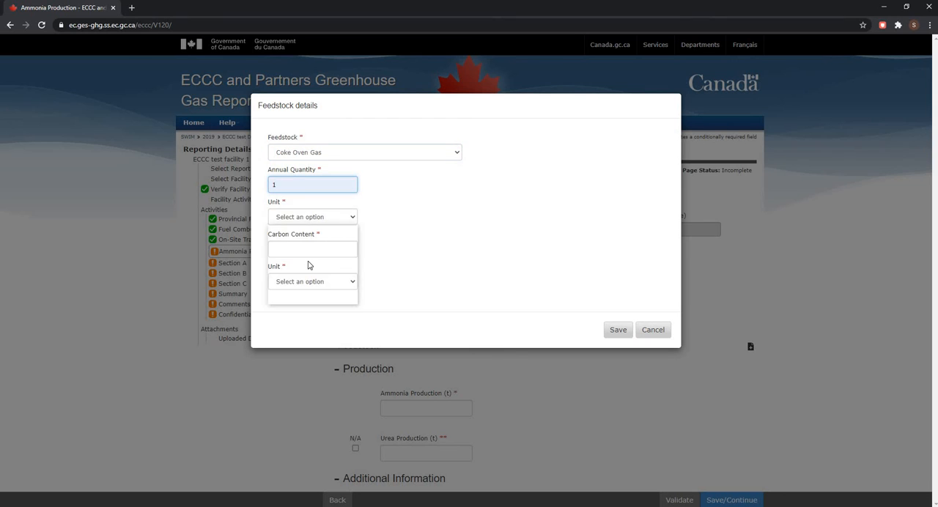
pyautogui.click(310, 266)
# - Give the Coke Oven Gas feedstock a carbon content of 1 in kg C / kg feedstock and save the entry
pyautogui.click(315, 250)
pyautogui.click(312, 274)
pyautogui.click(313, 283)
pyautogui.click(311, 315)
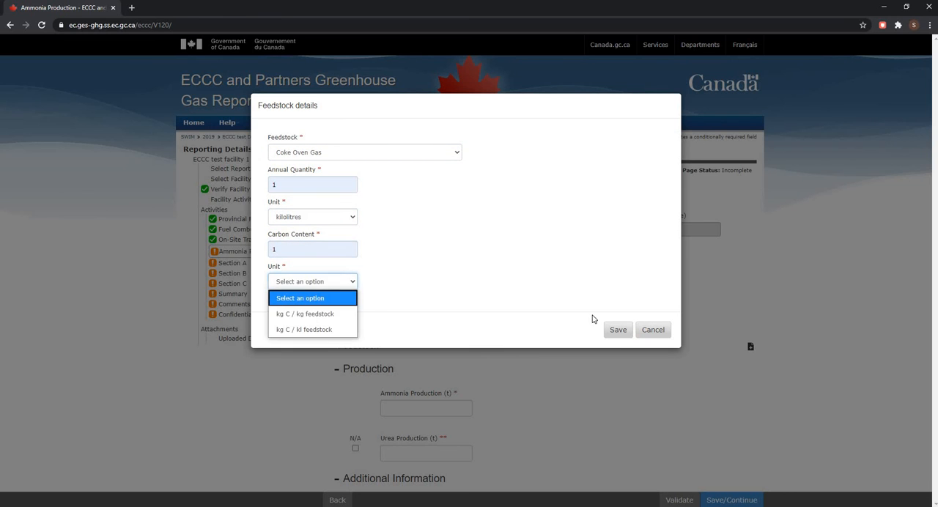
pyautogui.click(621, 335)
# - Enter an ammonia production of 1 t and a urea production of 2 t
pyautogui.scroll(-3, 623, 333)
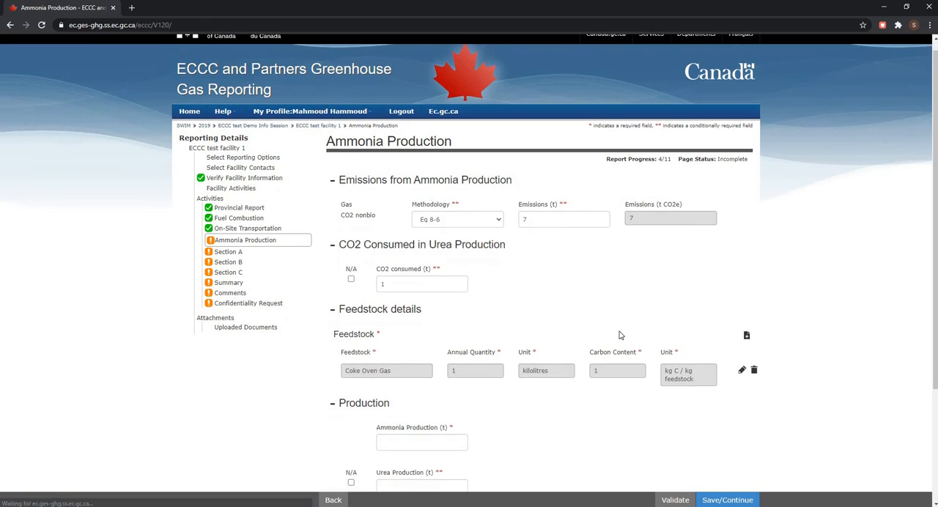
pyautogui.click(455, 309)
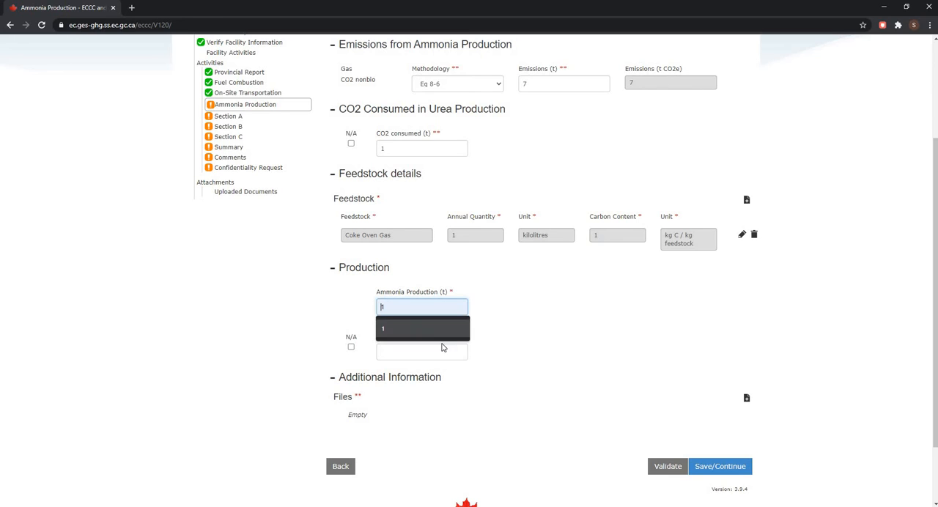
pyautogui.click(443, 329)
pyautogui.click(442, 355)
pyautogui.click(467, 382)
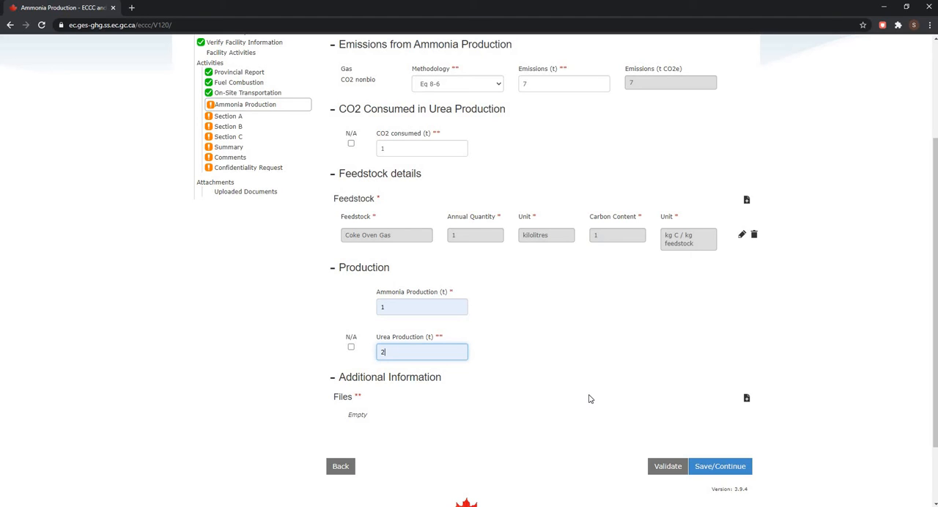
# - Start a second feedstock entry for Natural Gas with an annual quantity of 1 in cubic metres
pyautogui.click(747, 203)
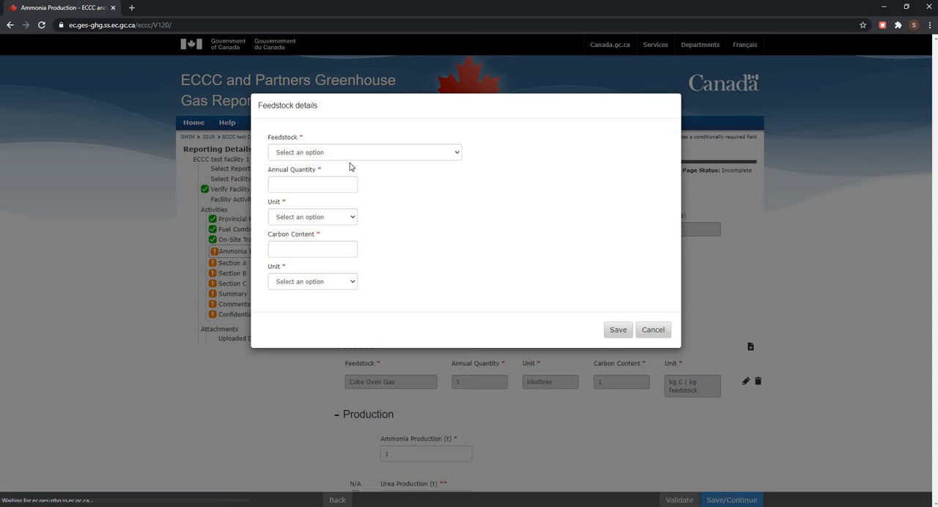
pyautogui.click(337, 153)
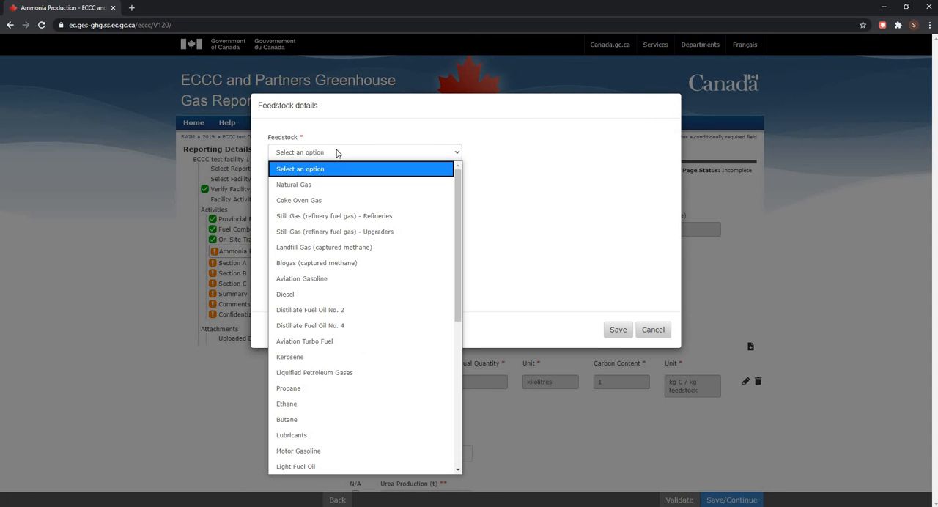
pyautogui.click(315, 184)
pyautogui.press('Tab')
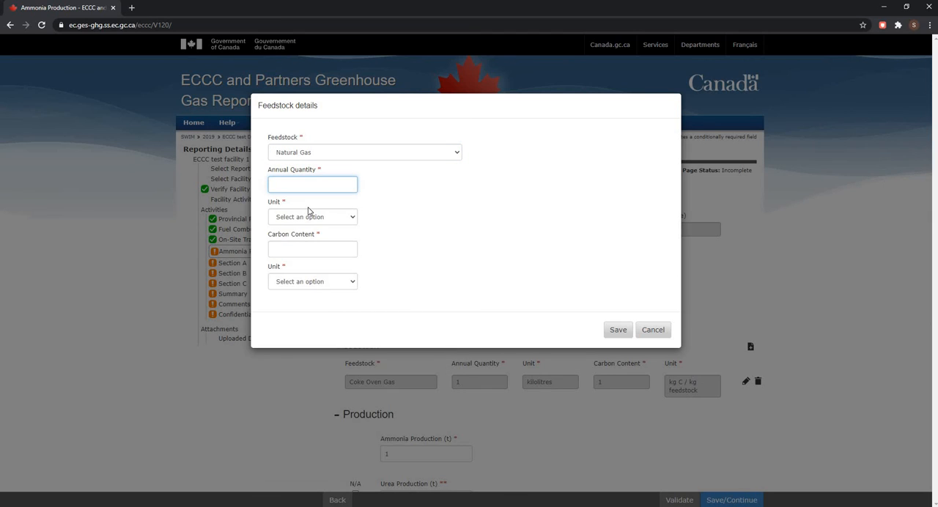
pyautogui.write('1')
pyautogui.click(304, 218)
pyautogui.click(300, 248)
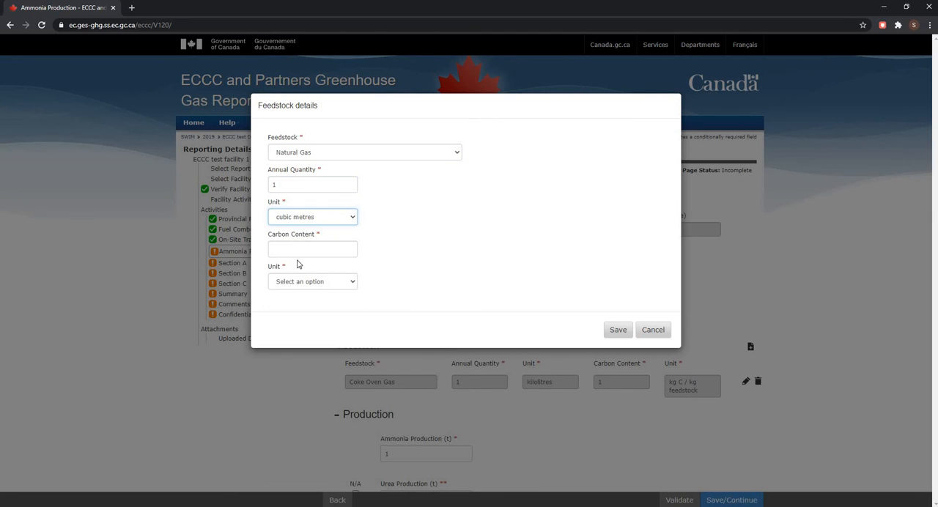
# - Give the Natural Gas feedstock a carbon content of 1 in kg C / kg feedstock and save the entry
pyautogui.press('Tab')
pyautogui.write('1')
pyautogui.click(308, 282)
pyautogui.click(312, 310)
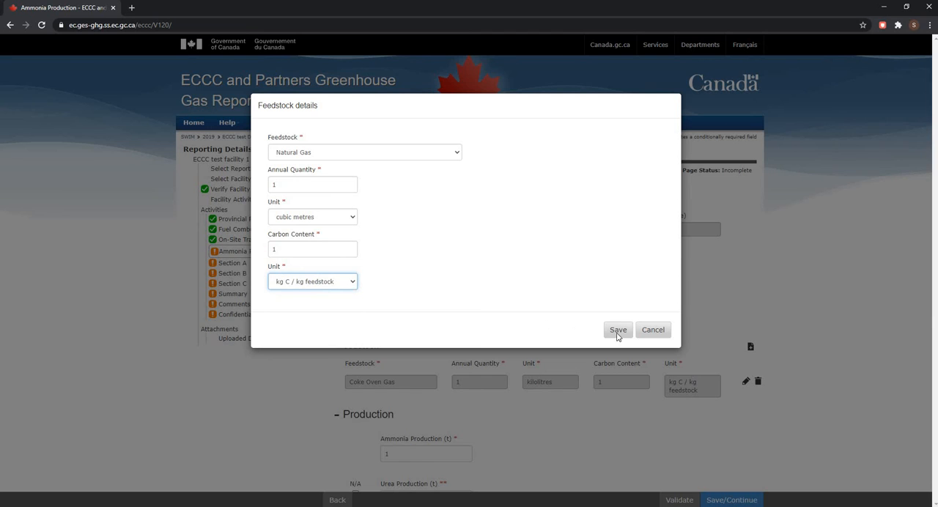
pyautogui.click(618, 330)
# - Validate the Ammonia Production page, then save it and continue to Section A
pyautogui.scroll(-2, 588, 291)
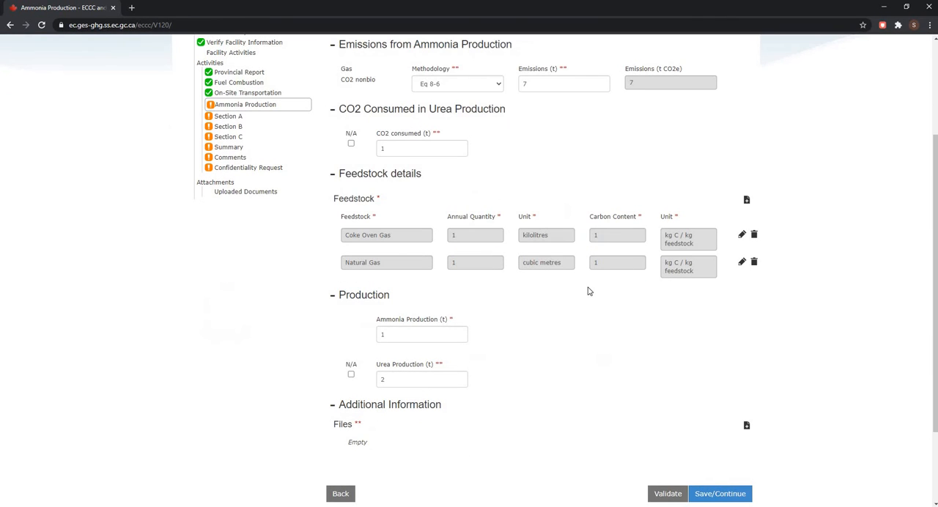
pyautogui.scroll(-1, 559, 258)
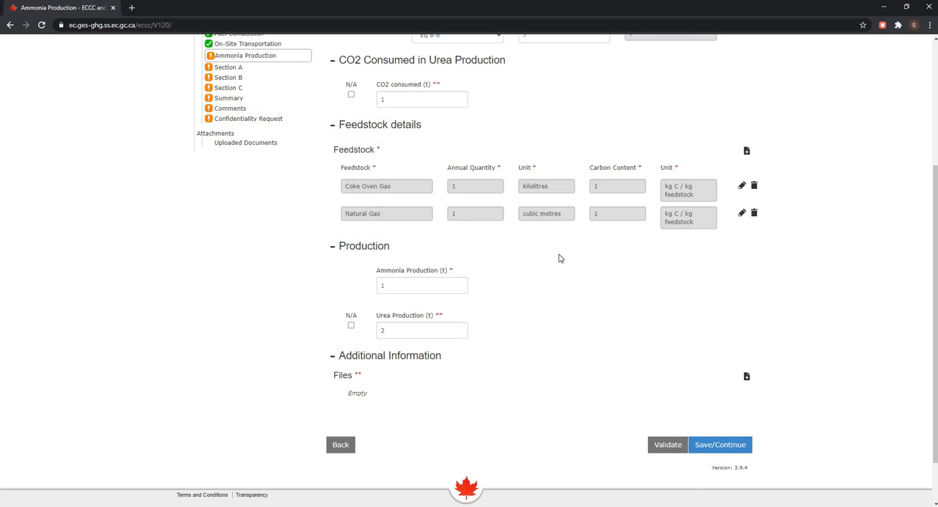
pyautogui.click(670, 447)
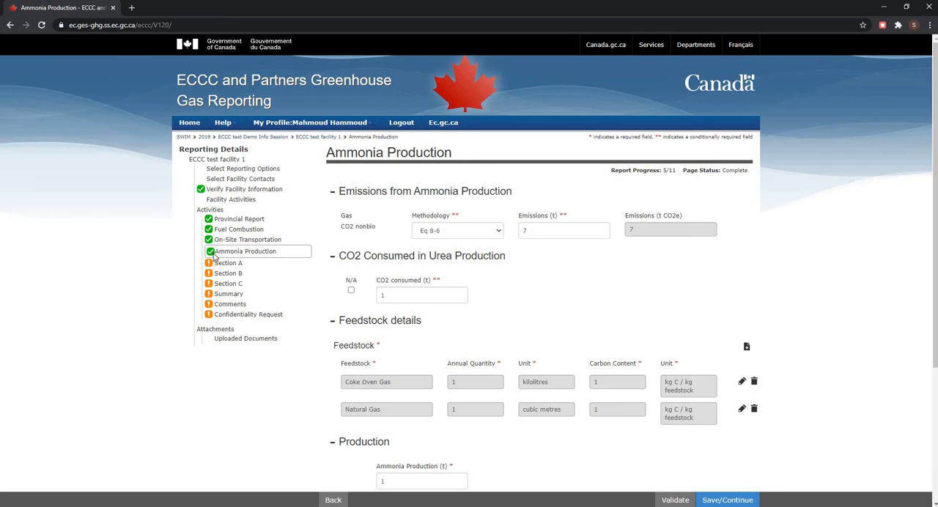
pyautogui.scroll(-3, 536, 268)
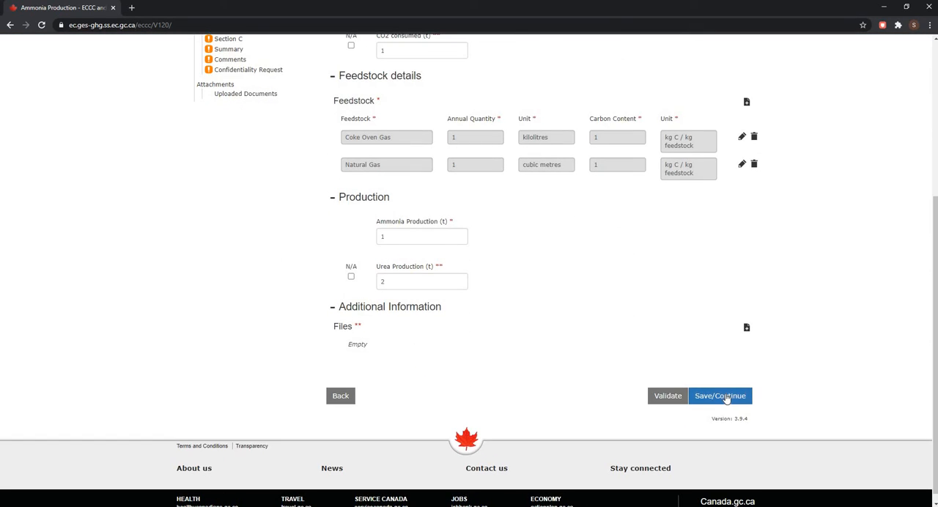
pyautogui.click(725, 397)
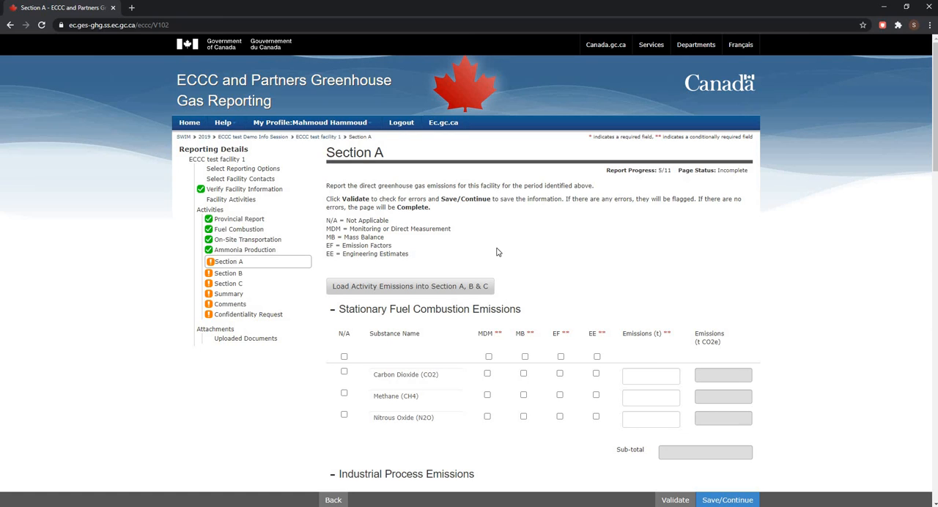
# - Load the activity emissions into Sections A, B and C, accepting the replacement of existing data
pyautogui.click(403, 291)
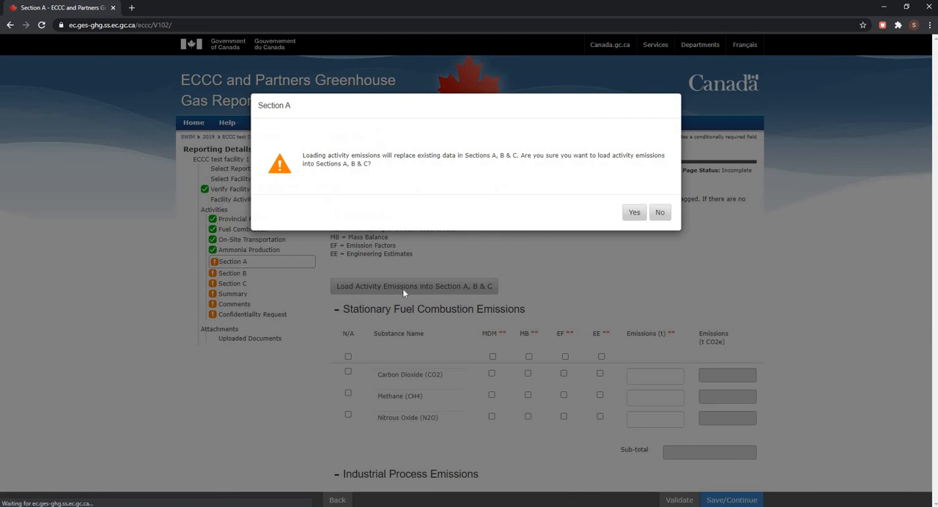
pyautogui.click(633, 213)
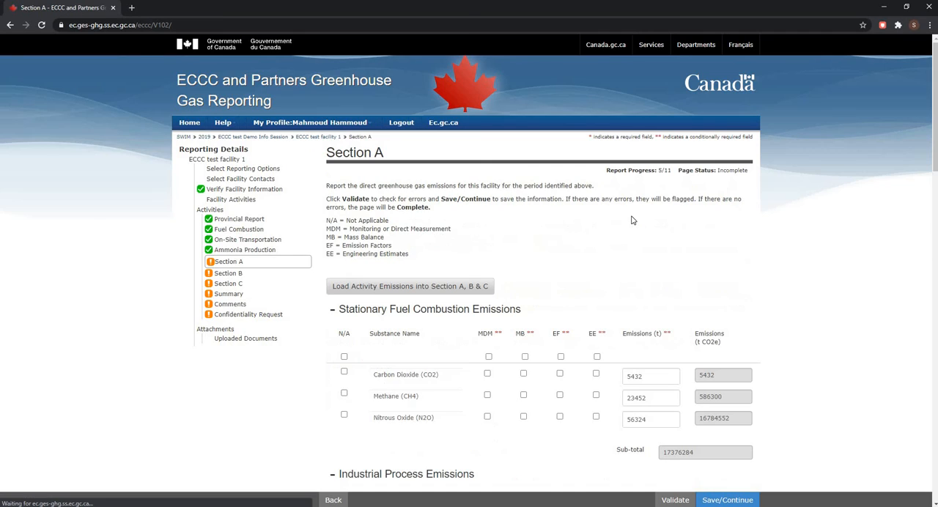